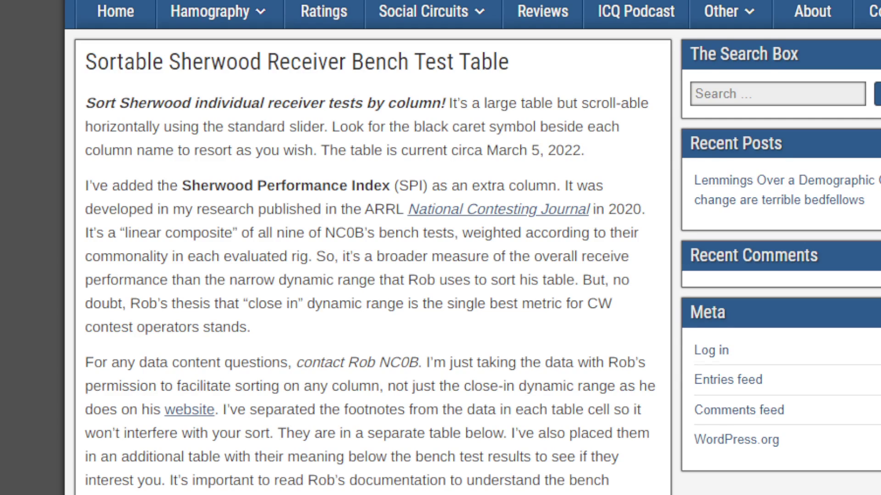
Review the page's introduction and the field descriptions of the Sherwood table, and open the Sortable Sherwood Table.
scroll(367, 248, down, 10)
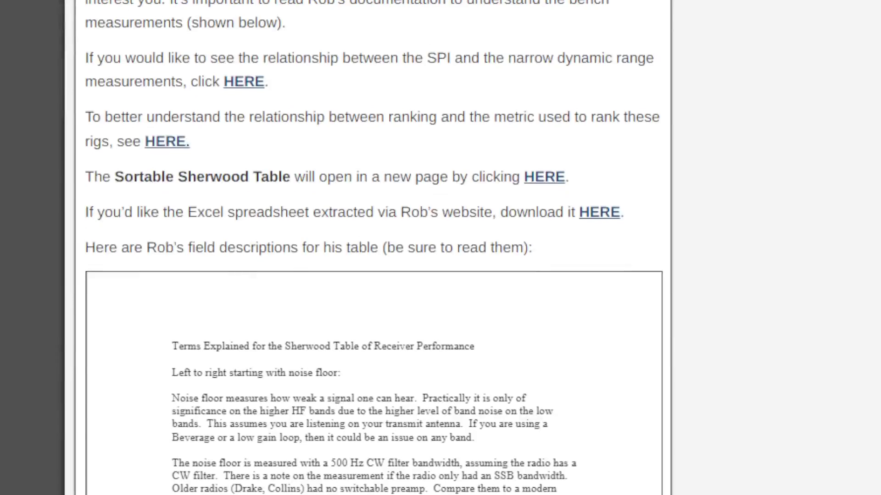
scroll(374, 247, down, 10)
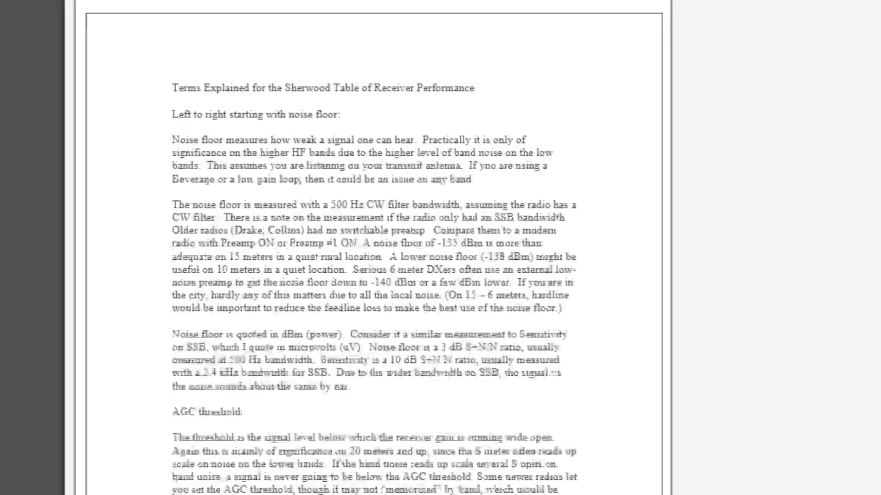
scroll(374, 248, up, 3)
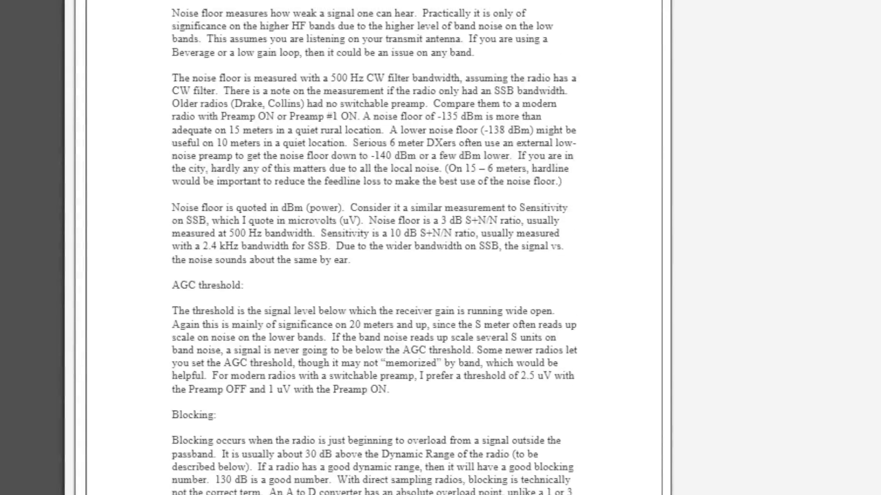
scroll(374, 248, up, 3)
scroll(374, 248, up, 7)
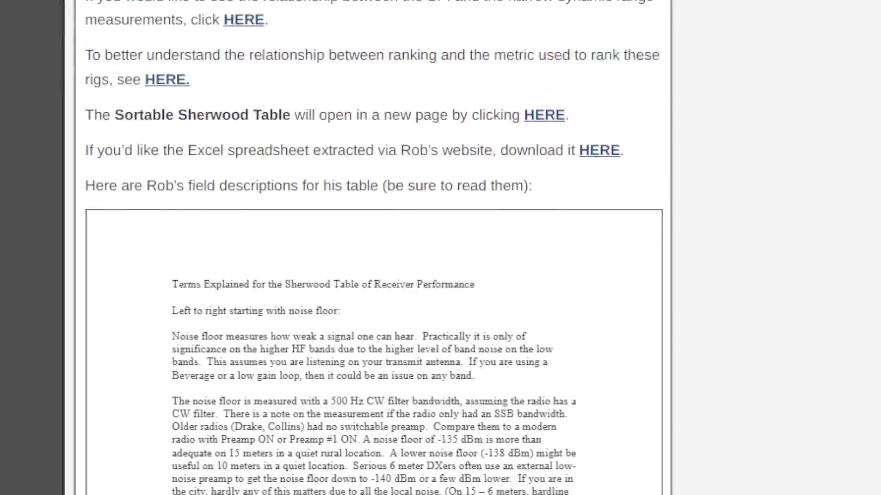
scroll(374, 248, down, 5)
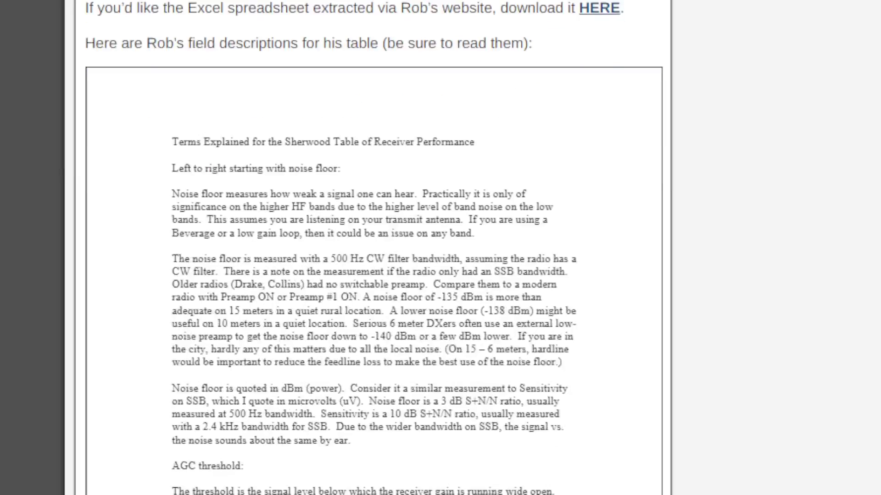
scroll(374, 248, down, 4)
scroll(374, 248, up, 5)
scroll(255, 474, up, 9)
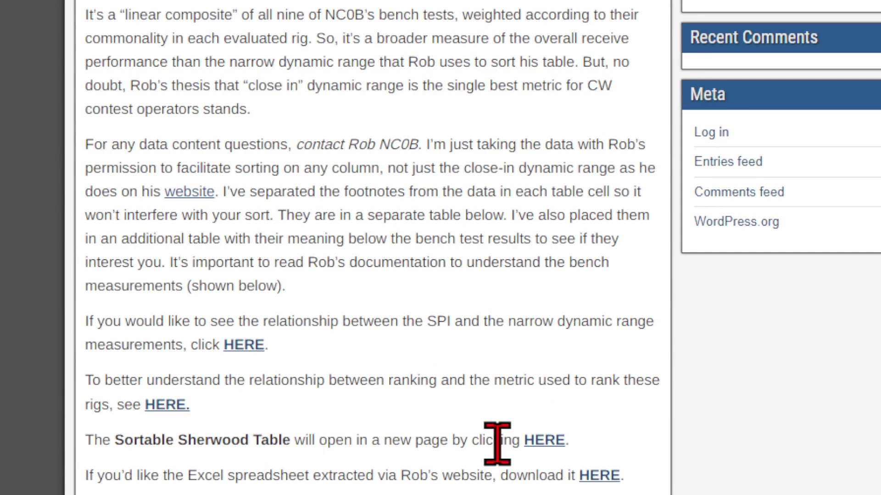
click(546, 436)
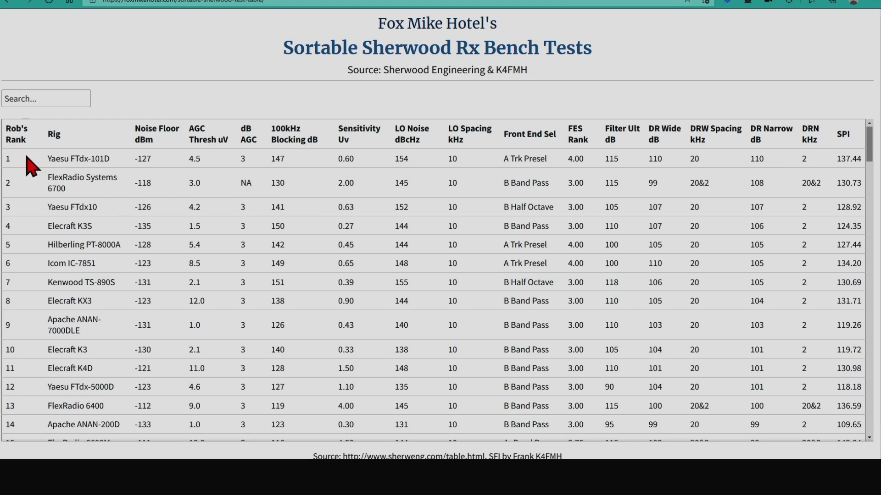
Sort the table by Noise Floor in descending order and review the rigs down to the end of the list.
click(163, 139)
click(172, 141)
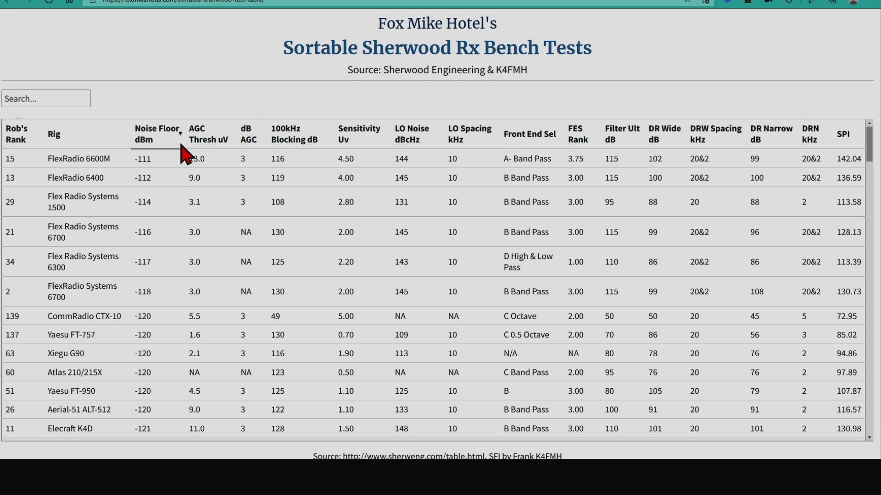
scroll(183, 165, down, 15)
scroll(184, 166, down, 15)
scroll(183, 168, down, 15)
scroll(183, 168, down, 1)
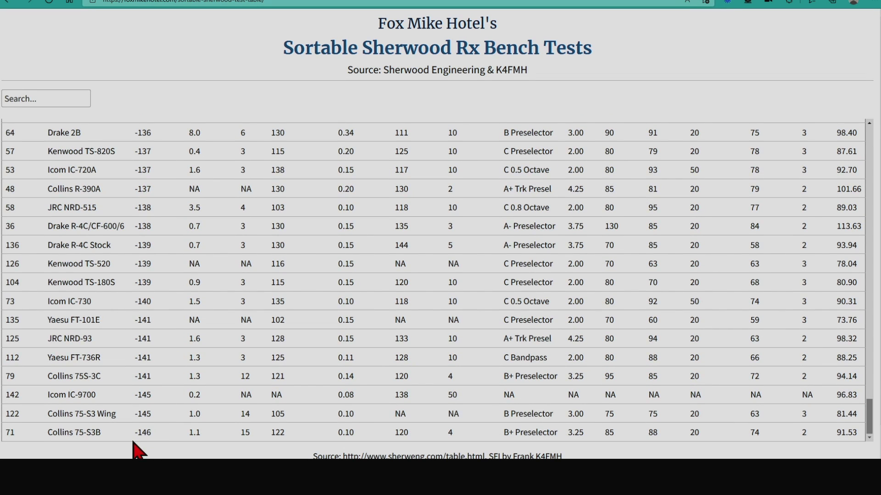
scroll(169, 138, up, 10)
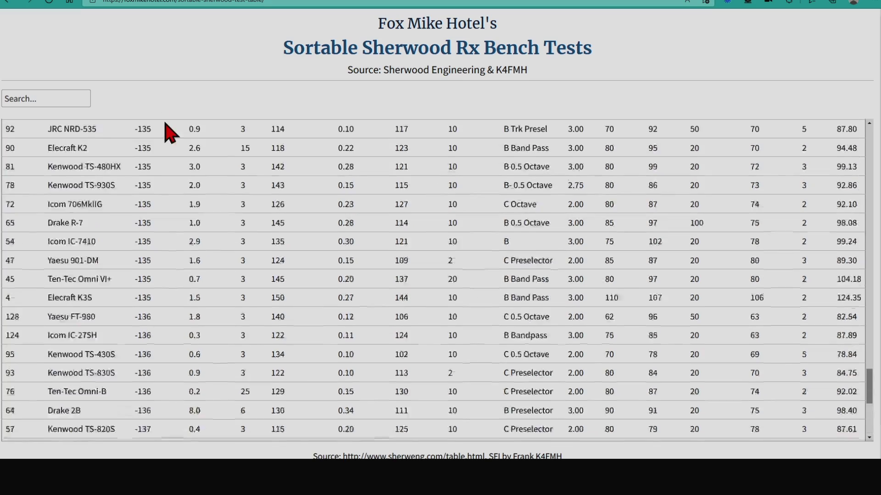
scroll(173, 138, up, 15)
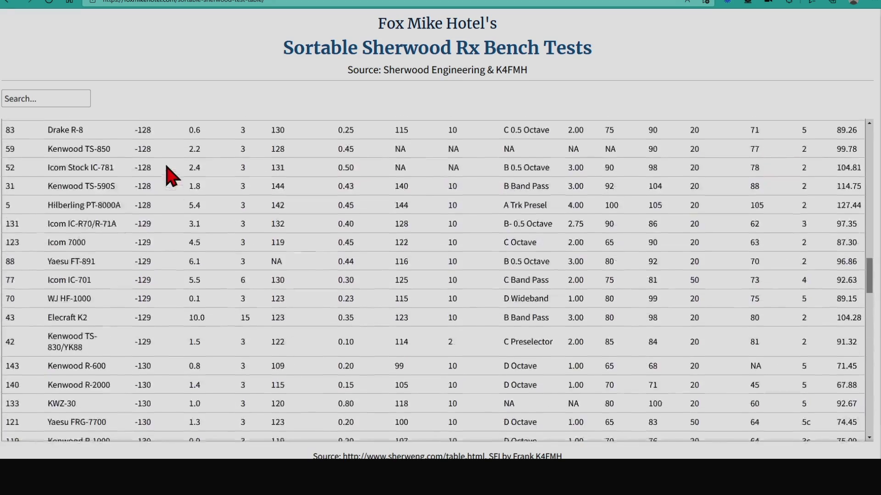
scroll(167, 168, up, 15)
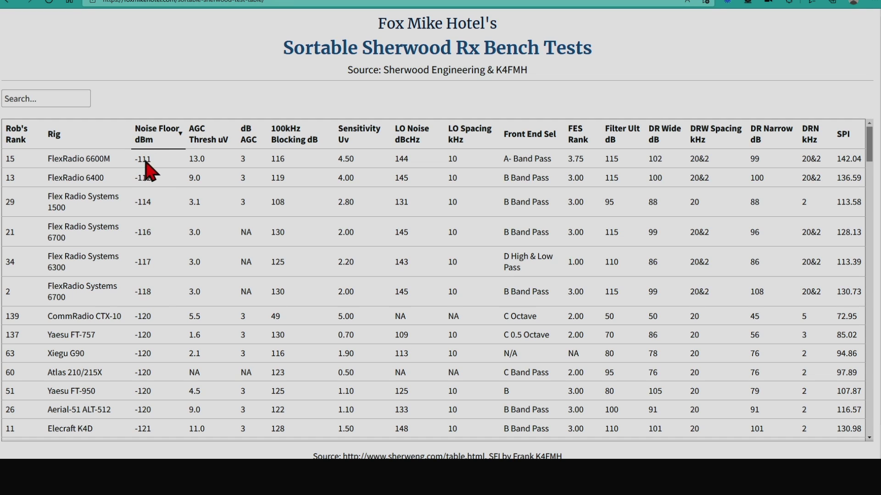
Clear the Noise Floor sort, re-sort that column in ascending order, and review the first rows.
click(182, 138)
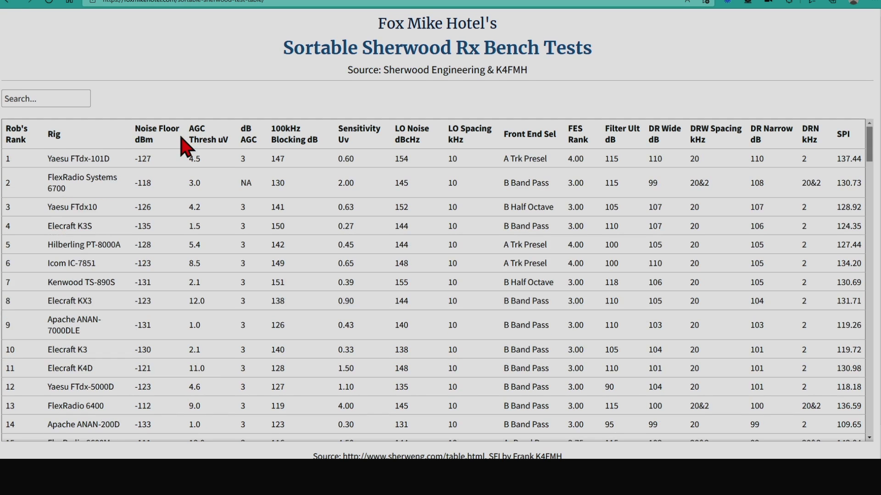
click(181, 139)
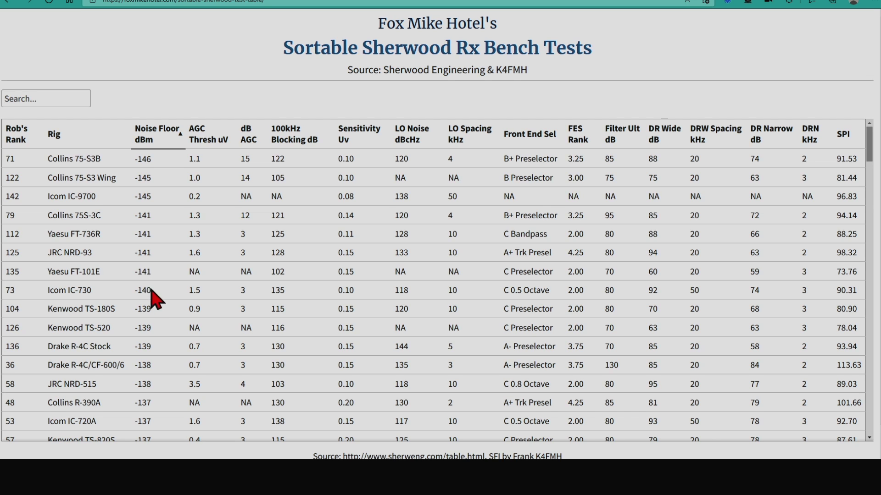
scroll(158, 245, down, 7)
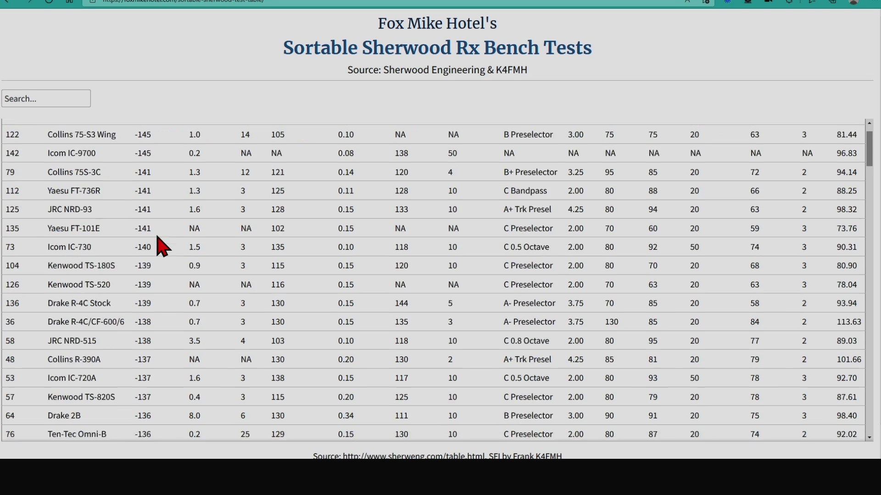
scroll(157, 239, down, 4)
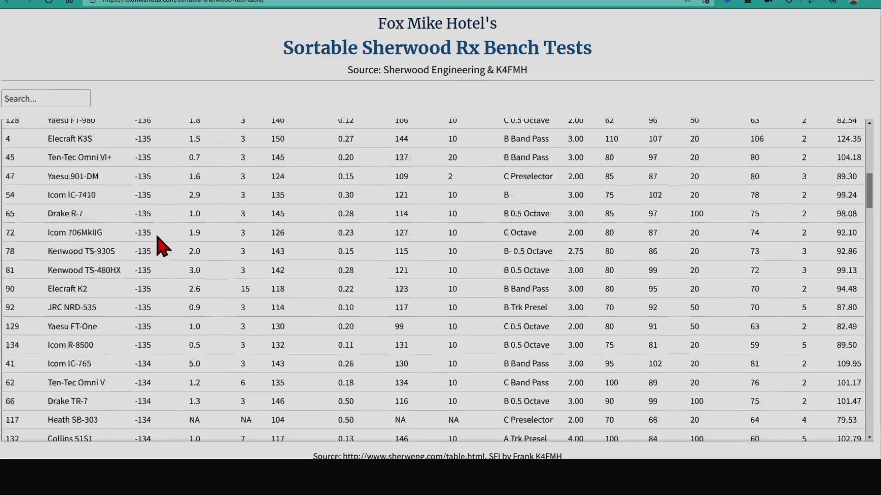
scroll(157, 238, up, 11)
scroll(162, 206, down, 1)
scroll(164, 177, up, 1)
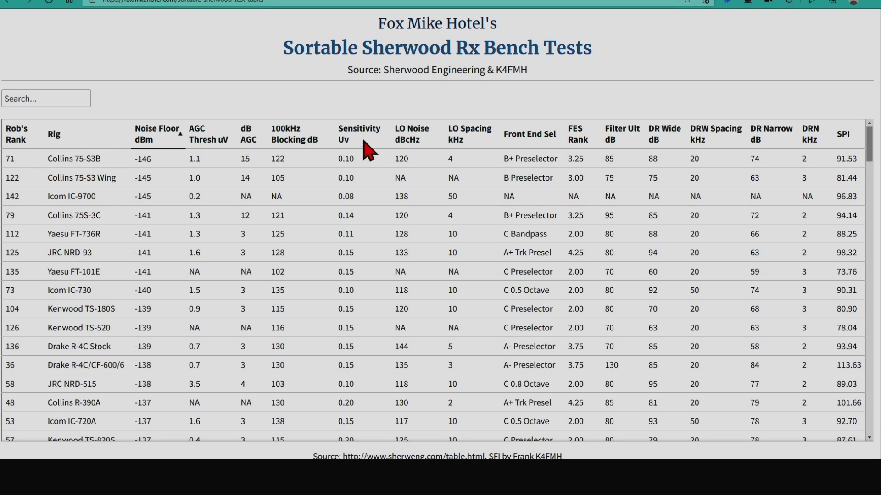
Compare the Sensitivity values in the upper rows and sort the table by Sensitivity in descending order.
scroll(374, 148, down, 5)
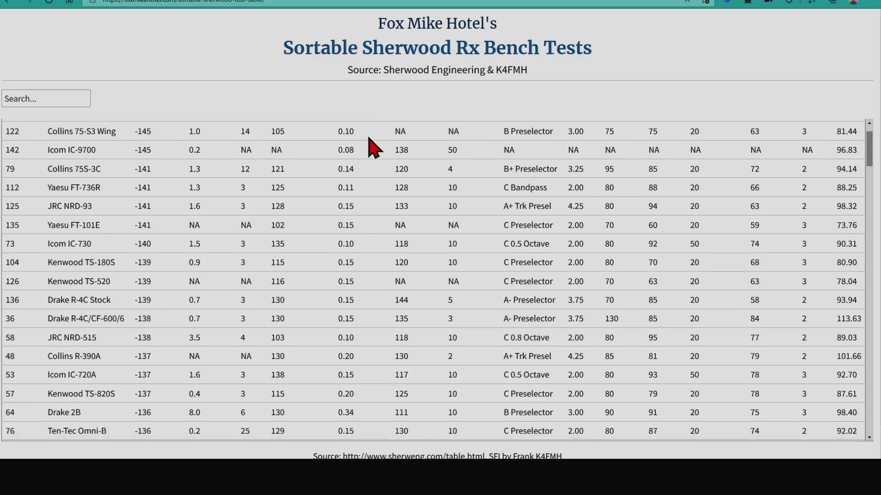
scroll(375, 148, down, 5)
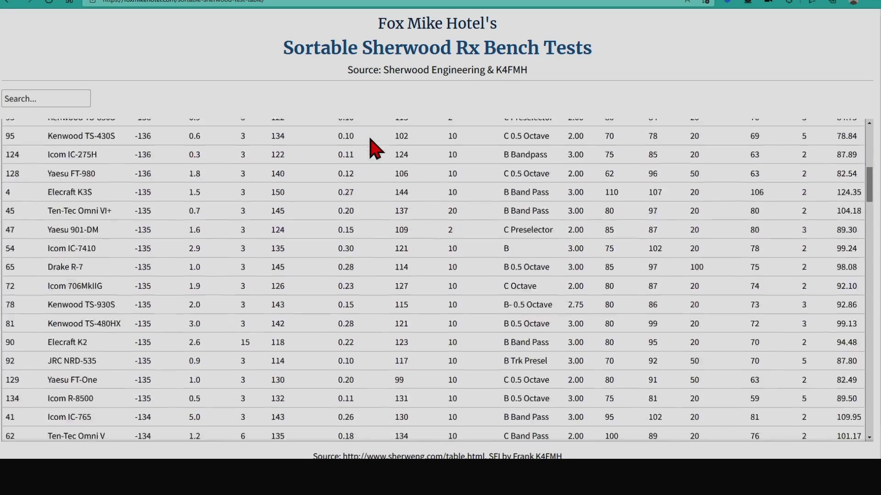
scroll(374, 148, up, 7)
scroll(378, 141, up, 4)
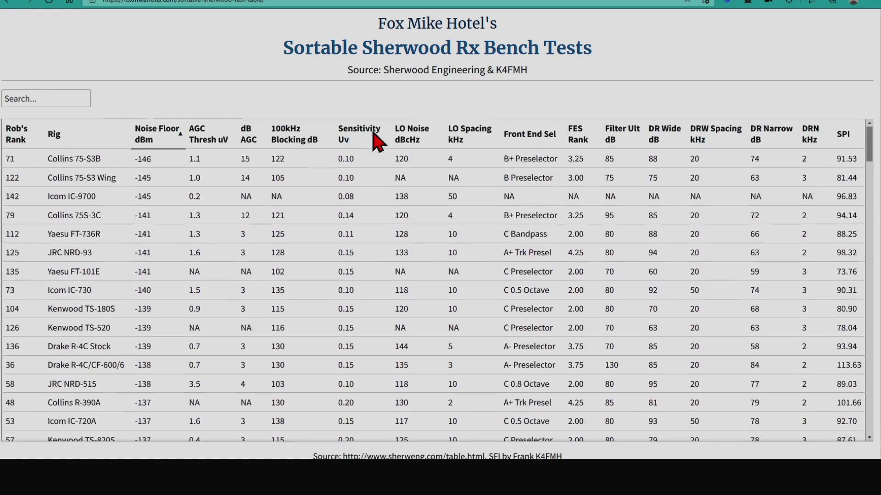
click(378, 134)
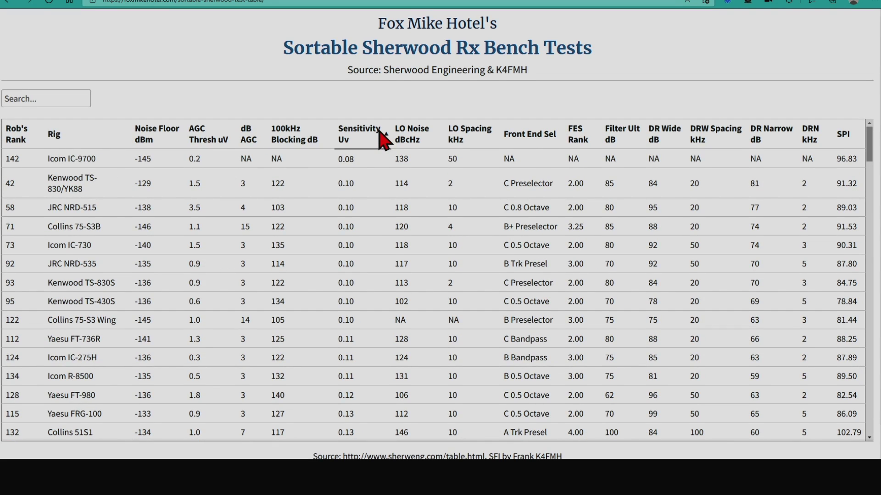
click(380, 133)
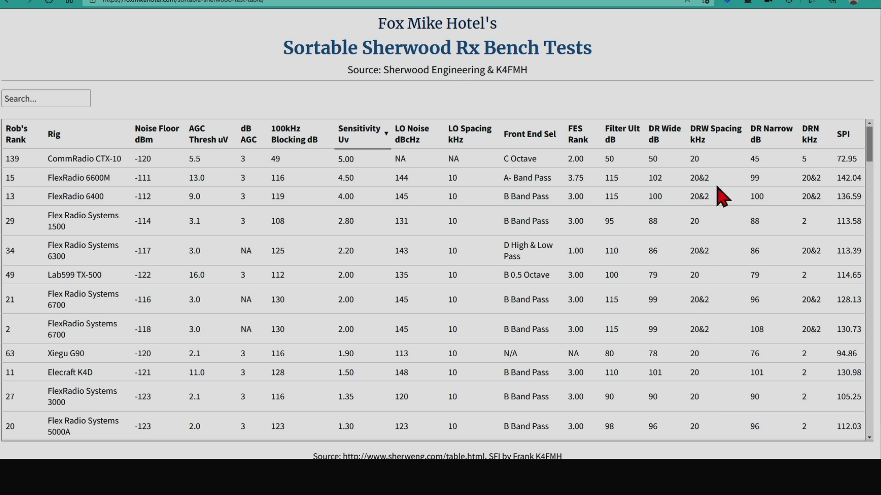
Sort the table by DR Narrow in descending order and browse the ranking down to the last rig and back.
drag(694, 330, 693, 372)
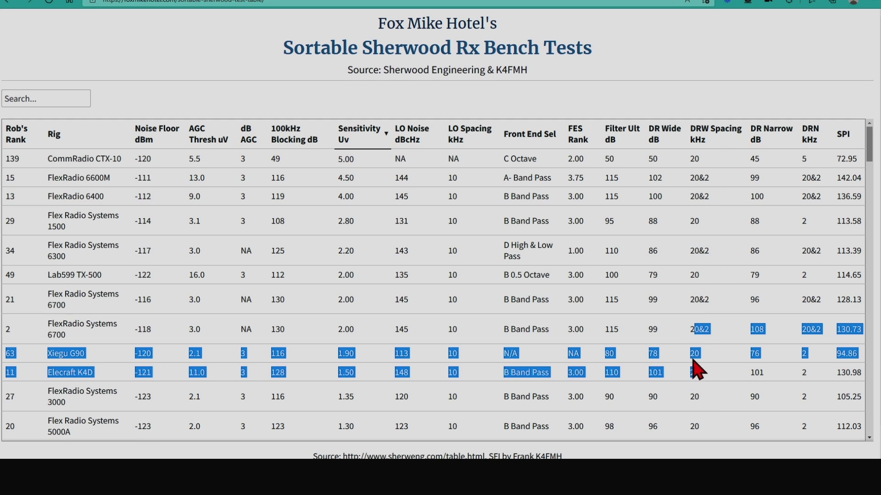
click(741, 137)
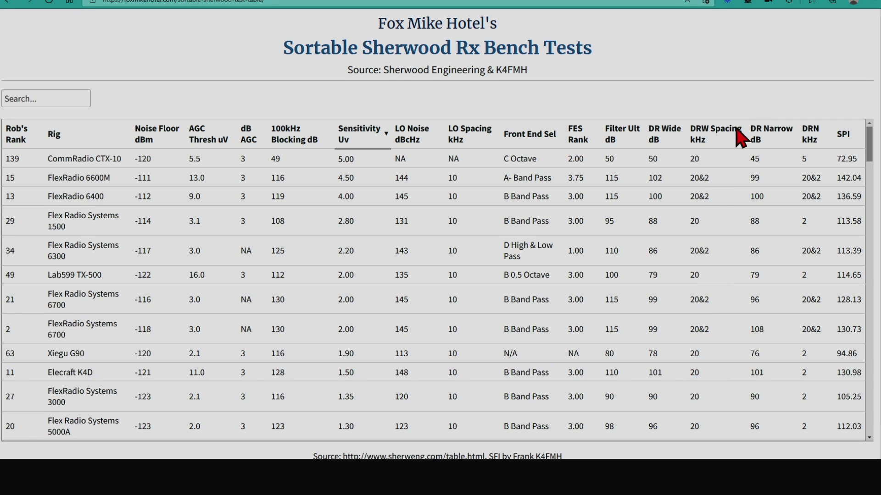
click(772, 139)
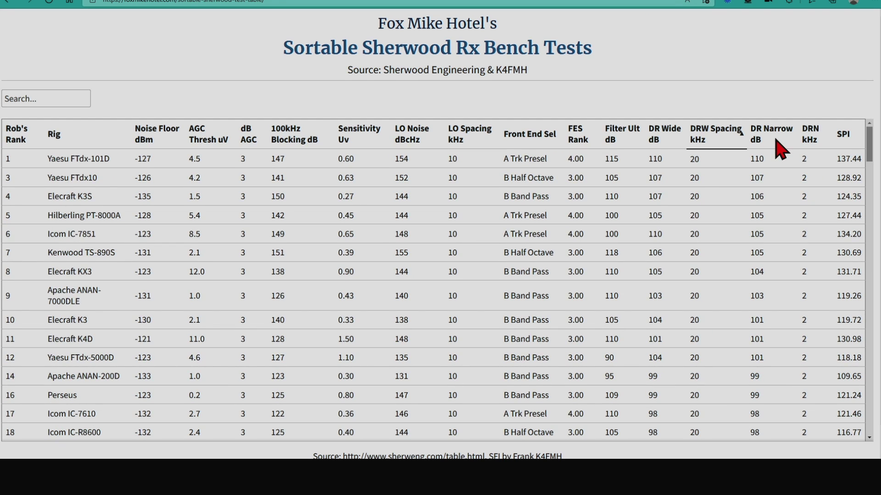
click(776, 139)
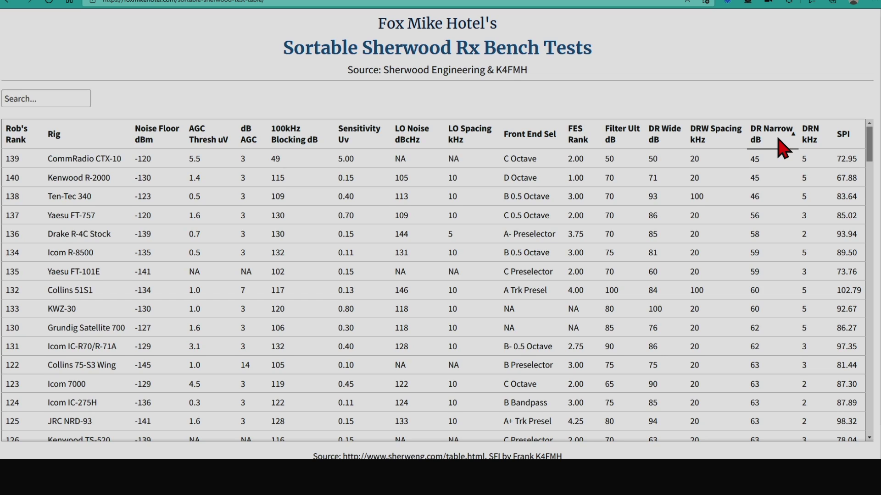
click(782, 147)
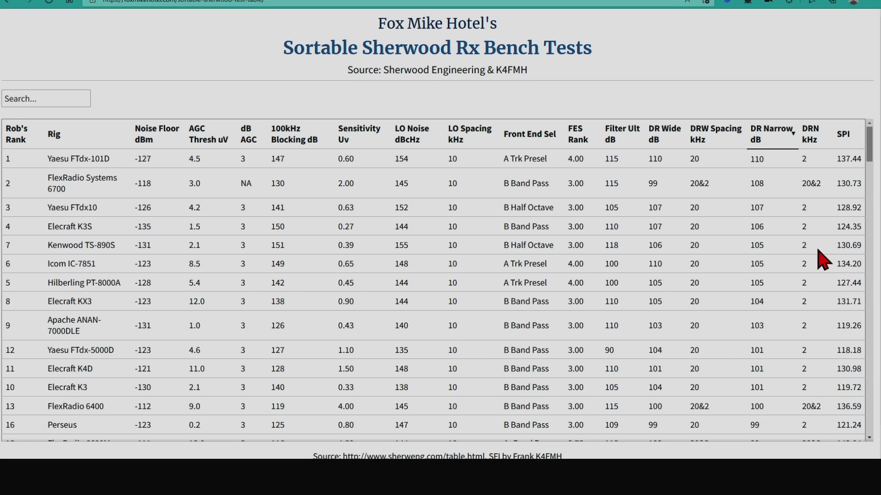
mouse_move(874, 158)
mouse_down()
mouse_move(877, 355)
mouse_move(877, 155)
mouse_up()
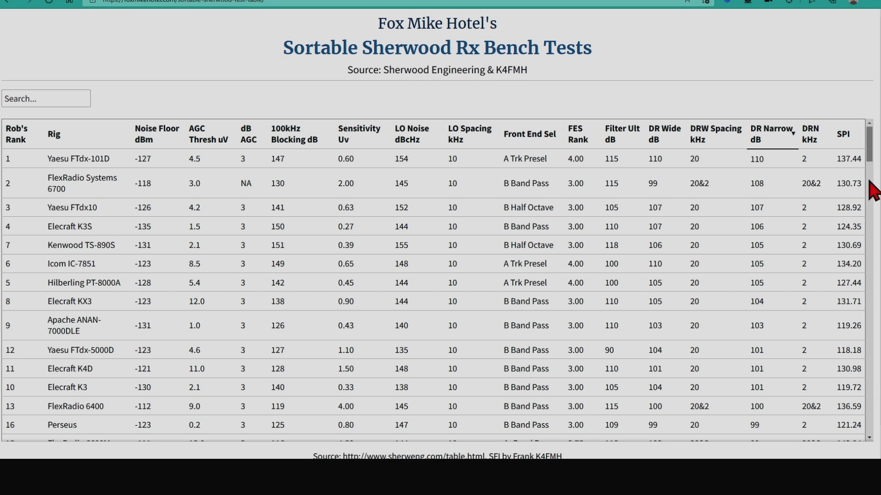
scroll(479, 151, down, 3)
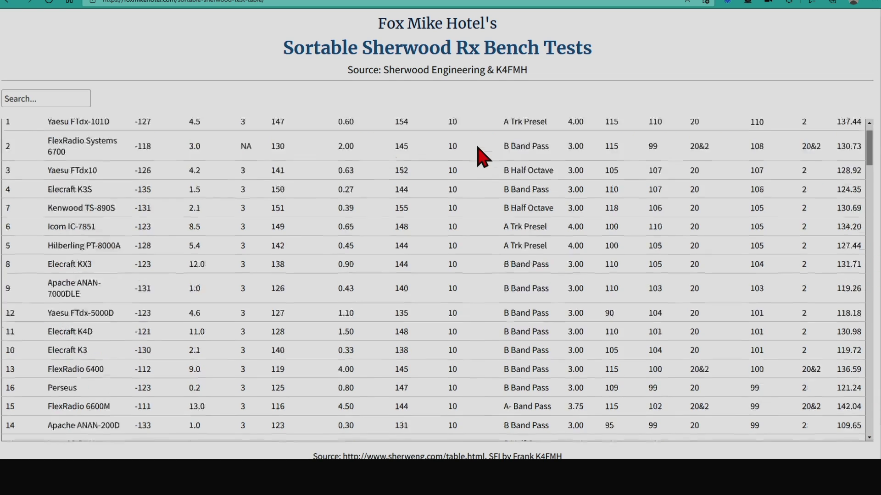
scroll(478, 149, down, 15)
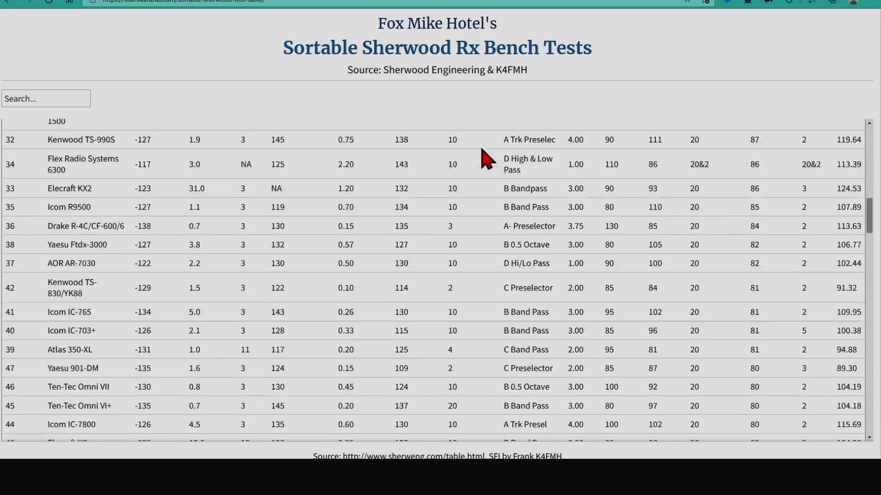
scroll(487, 158, down, 20)
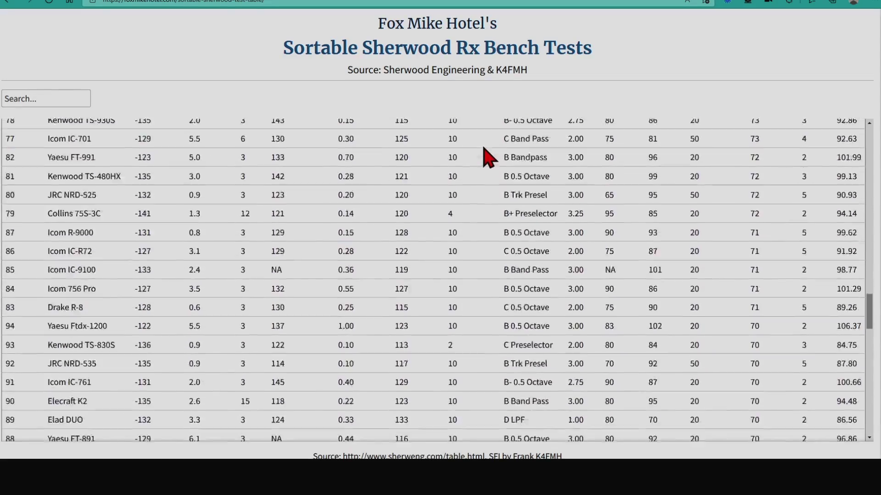
scroll(487, 158, down, 20)
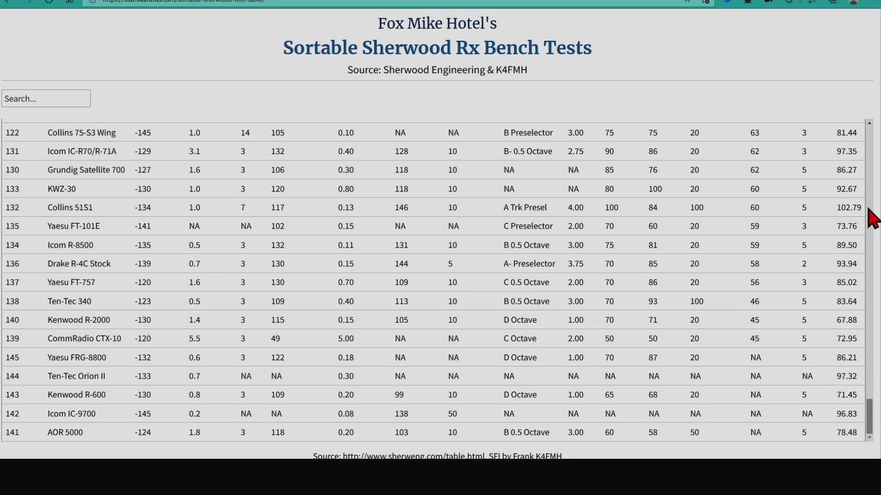
drag(873, 429, 871, 156)
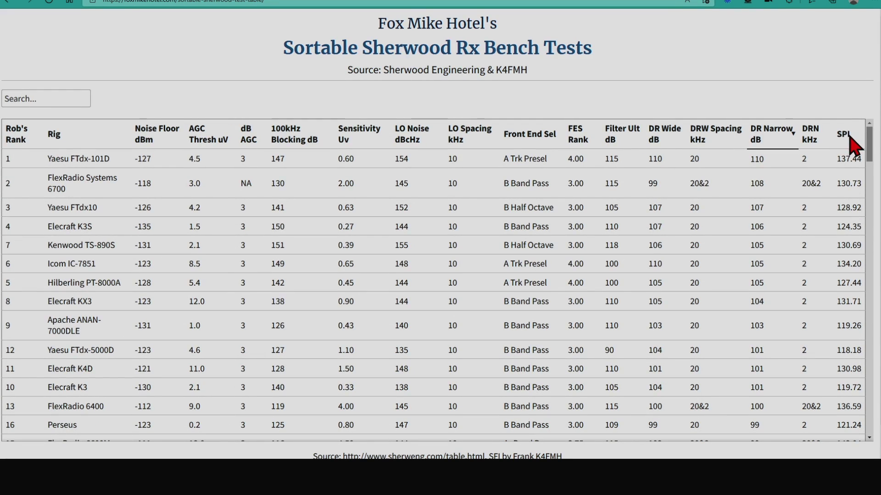
Cycle the Rig column through its sort orders, leave it in ascending alphabetical order, and look over the first rigs.
click(788, 136)
click(59, 137)
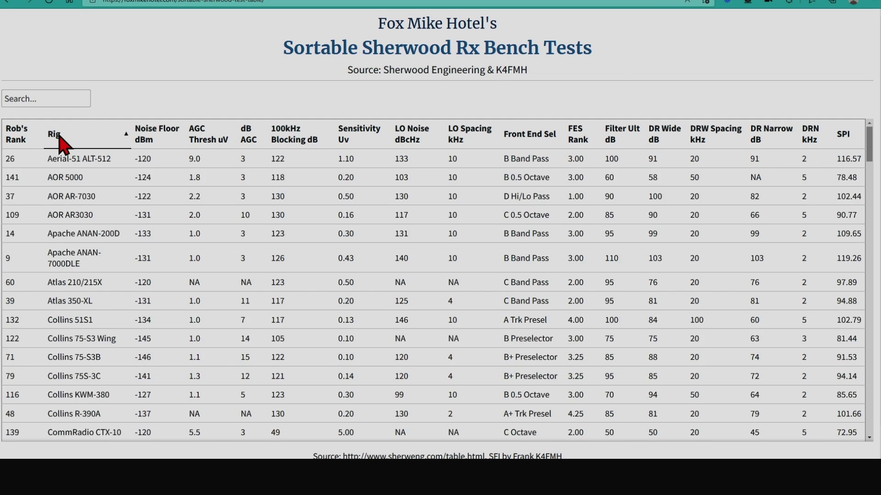
click(126, 138)
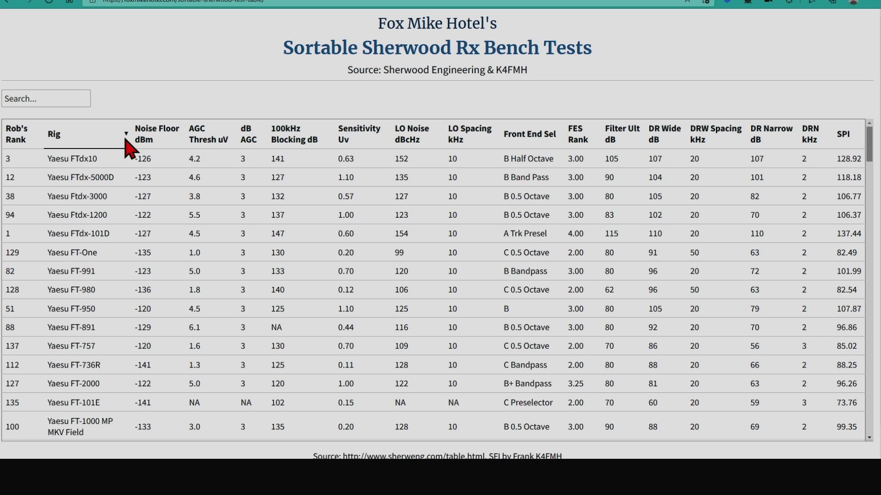
click(126, 139)
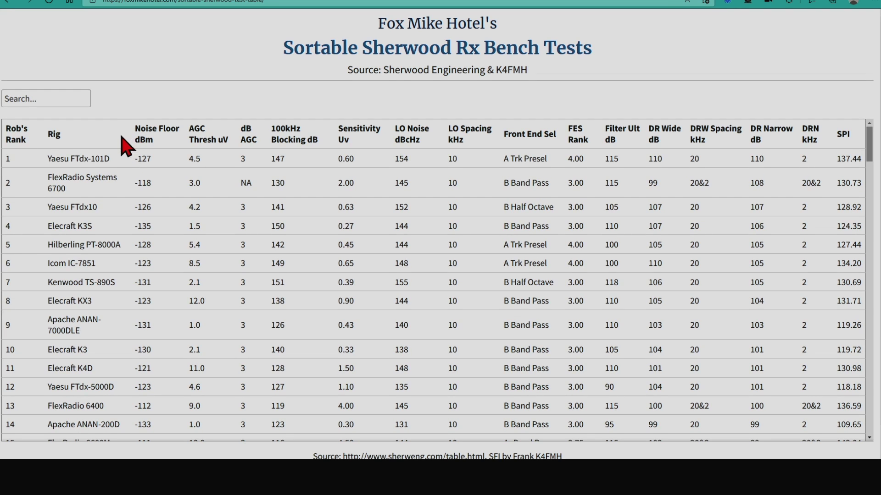
click(123, 140)
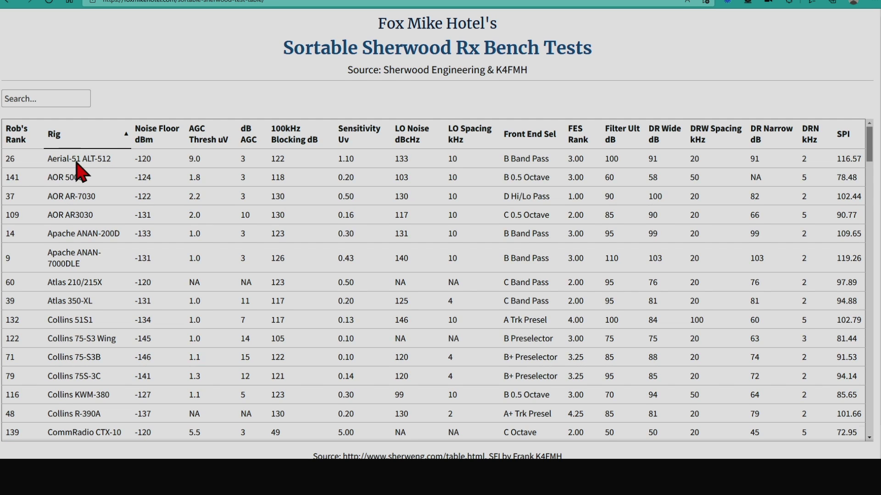
scroll(80, 170, down, 3)
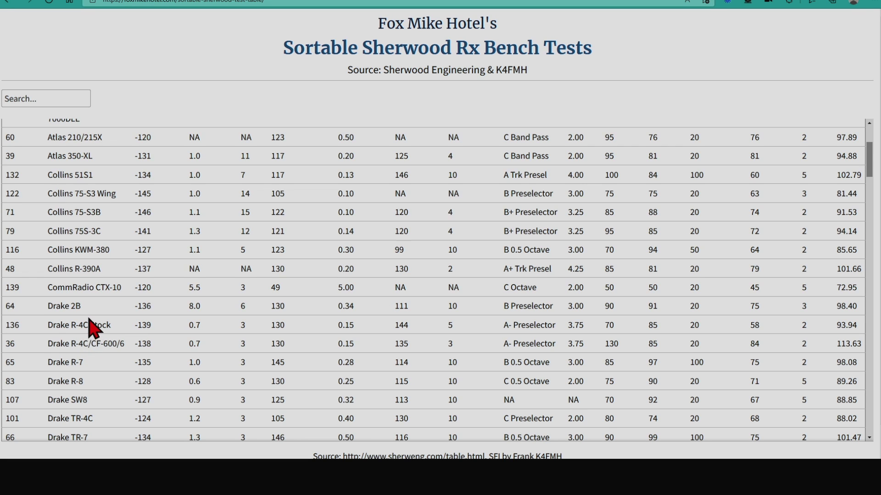
scroll(94, 317, up, 3)
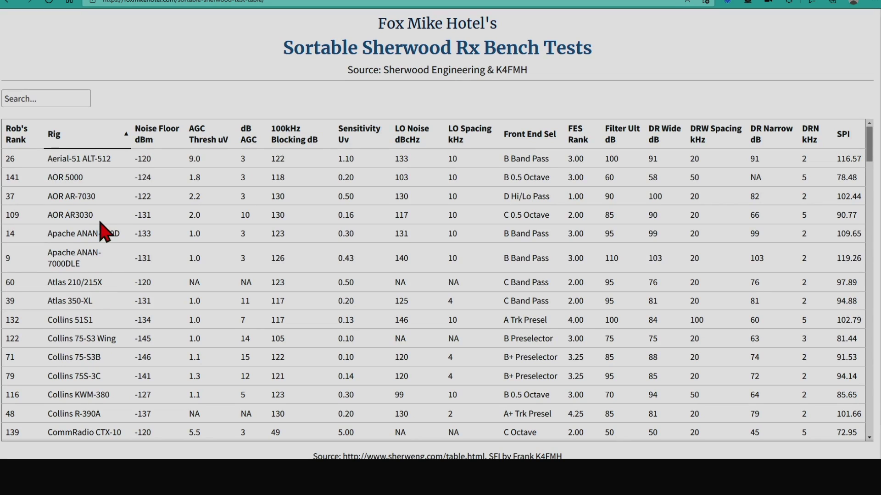
scroll(117, 215, down, 1)
scroll(118, 220, down, 3)
scroll(255, 360, up, 4)
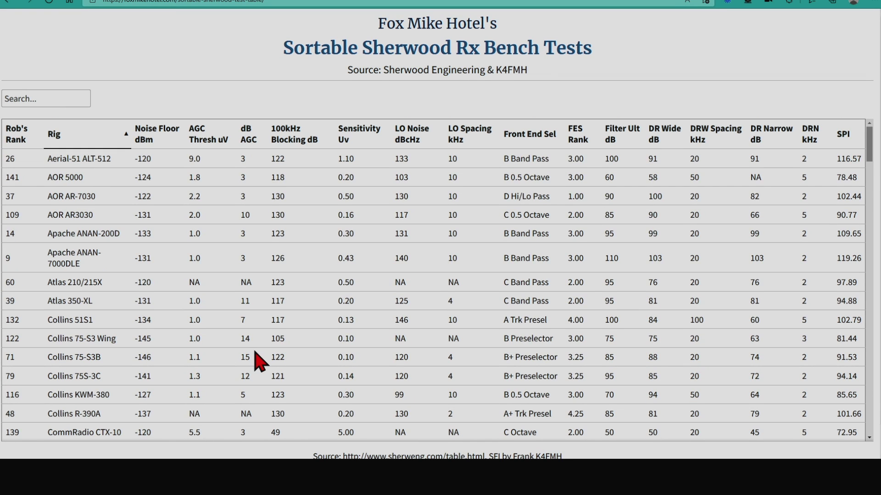